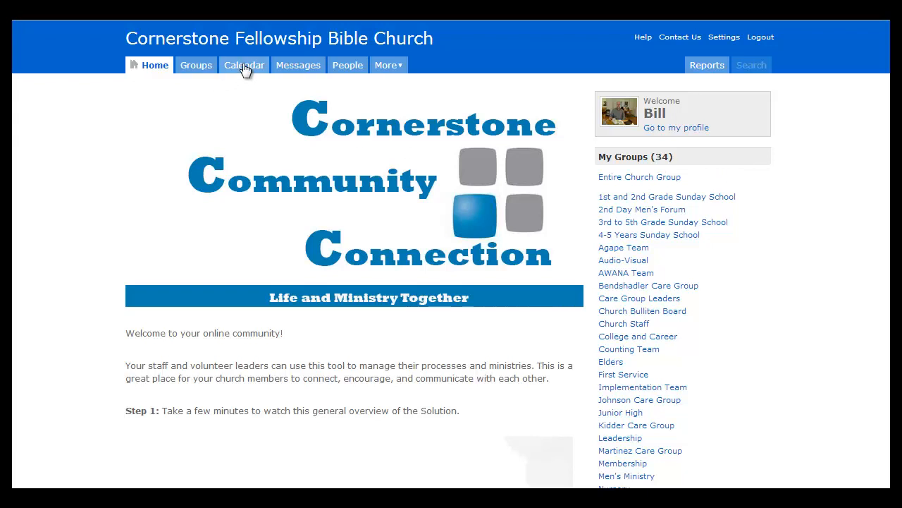
View the church-wide, public and all-events admin calendars and return to the home page
{"action": "left_click", "coordinate": [244, 69]}
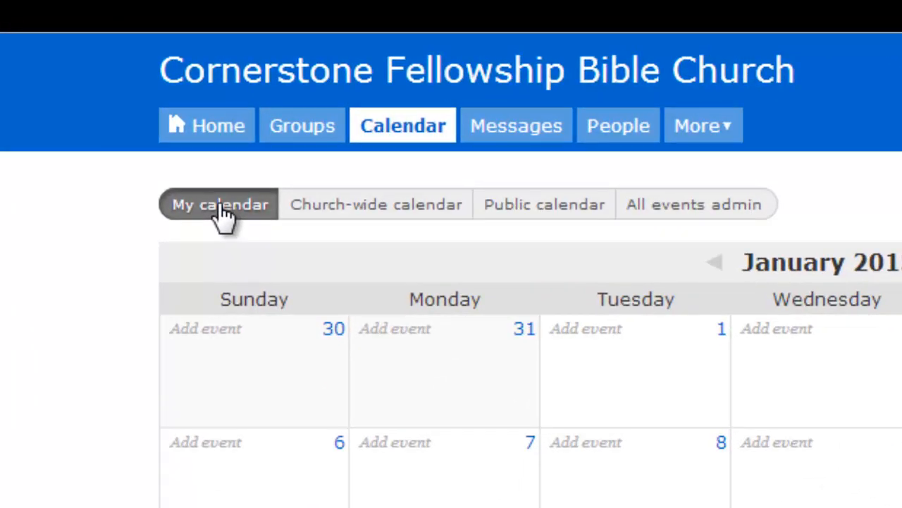
{"action": "left_click", "coordinate": [388, 216]}
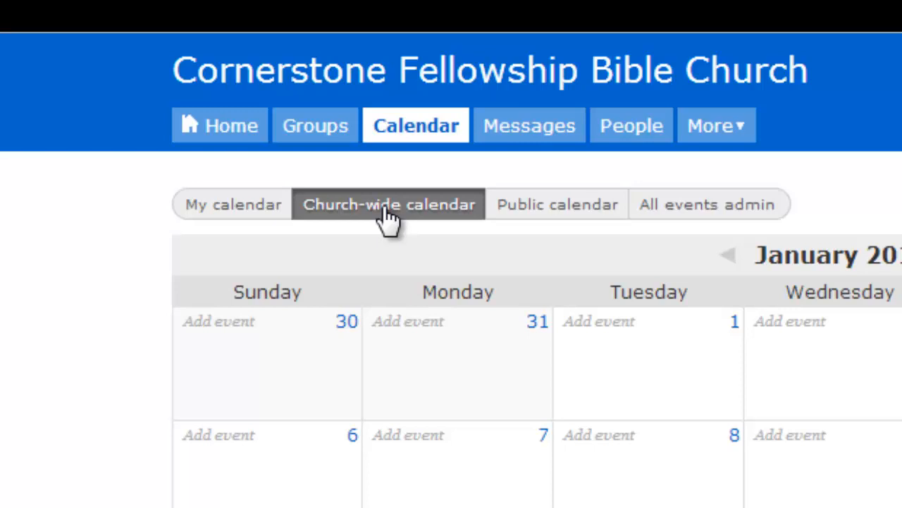
{"action": "left_click", "coordinate": [546, 213]}
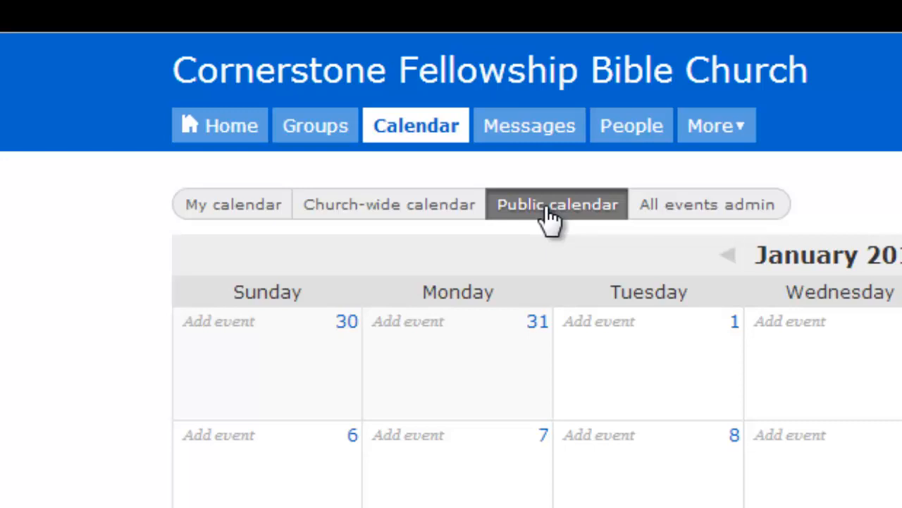
{"action": "left_click", "coordinate": [720, 211]}
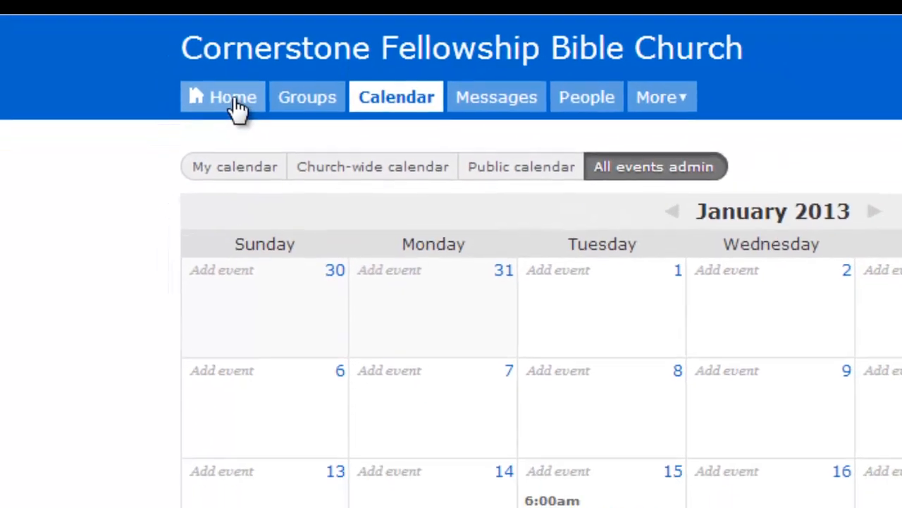
{"action": "left_click", "coordinate": [237, 91]}
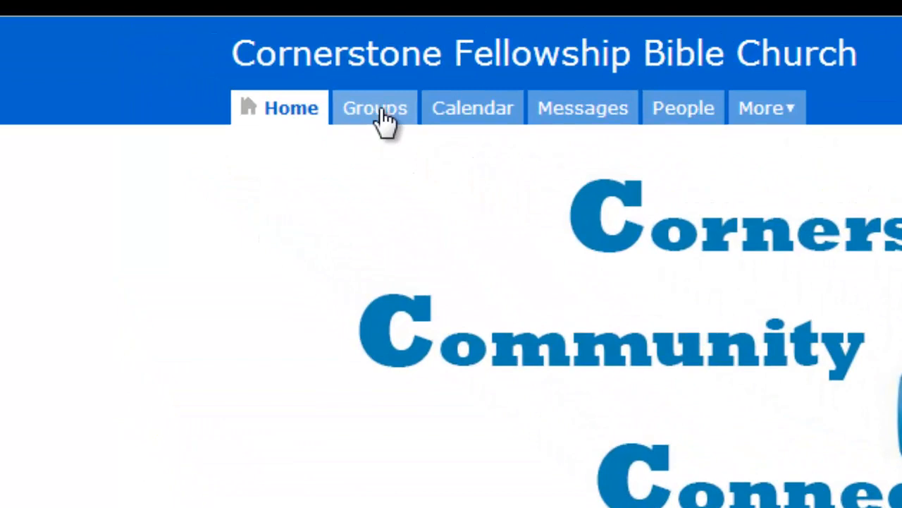
Search the groups for "im" and open the Implementation Team group
{"action": "left_click", "coordinate": [382, 111]}
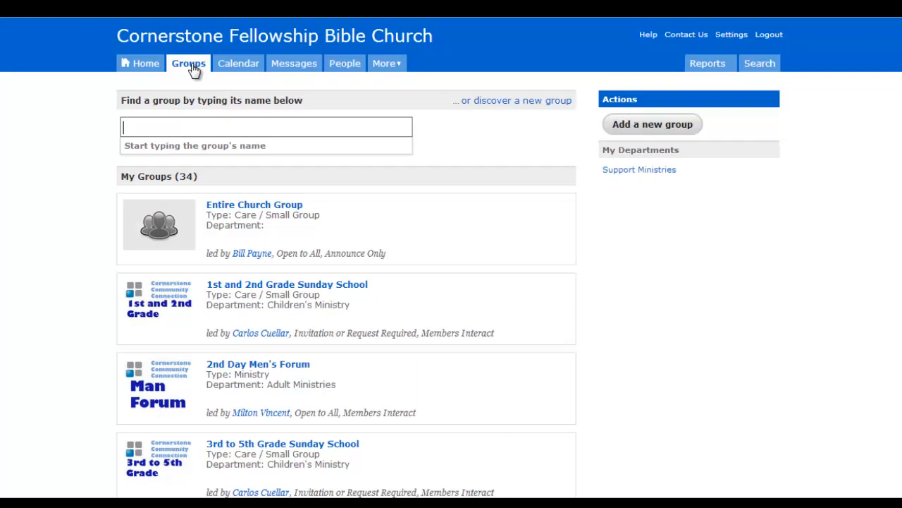
{"action": "scroll", "coordinate": [388, 204], "scroll_direction": "down", "scroll_amount": 5}
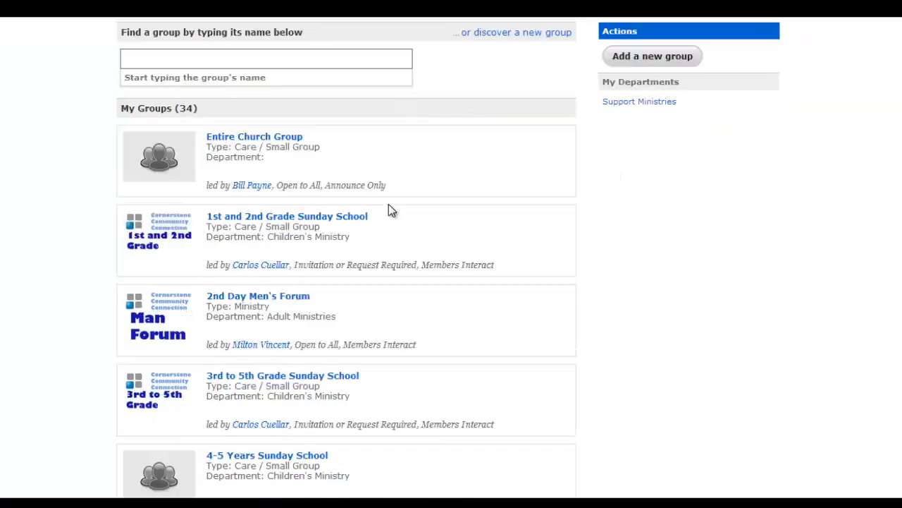
{"action": "scroll", "coordinate": [388, 203], "scroll_direction": "up", "scroll_amount": 5}
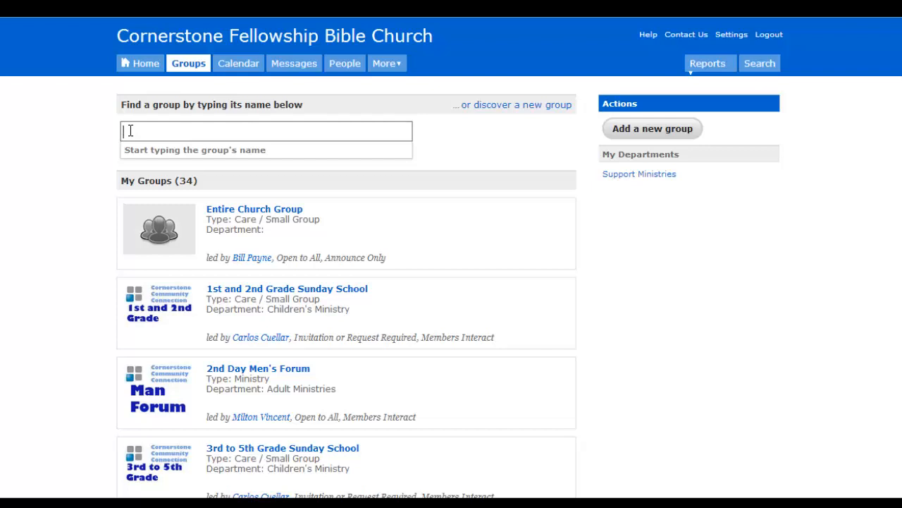
{"action": "type", "text": "im"}
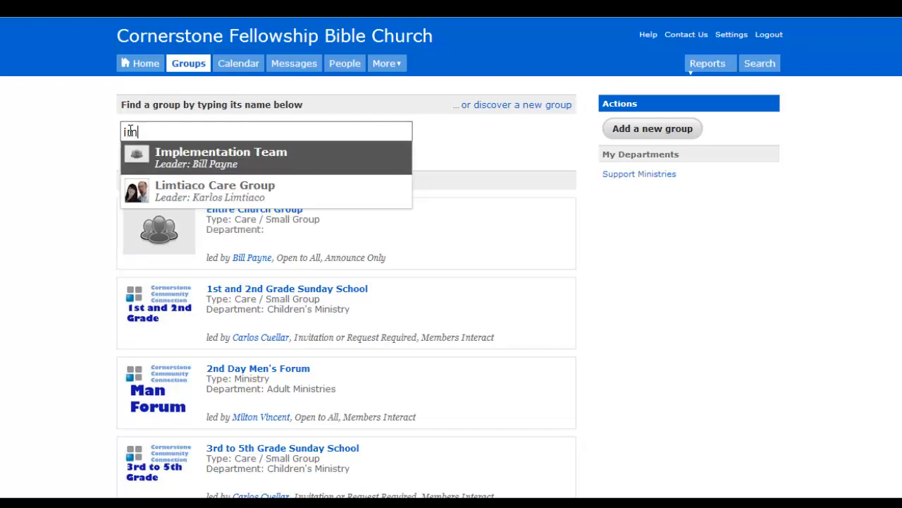
{"action": "left_click", "coordinate": [300, 166]}
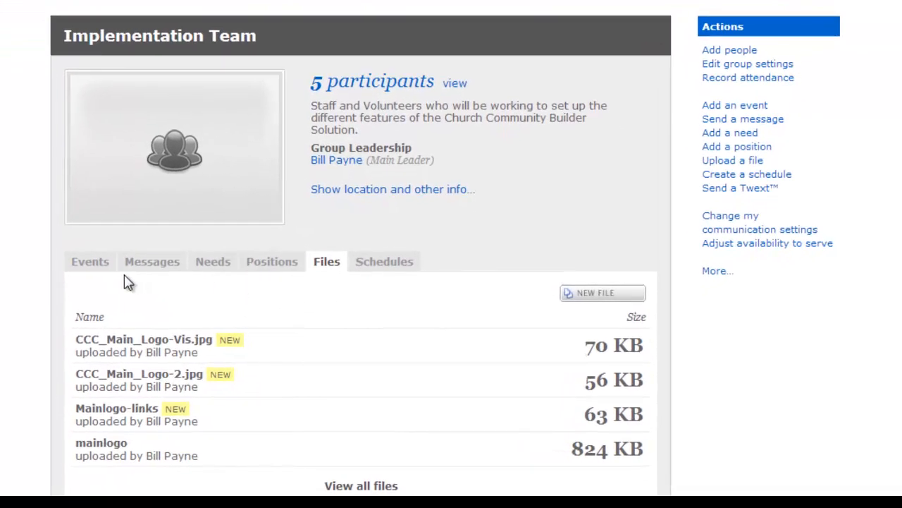
Create a new Implementation Team event named "Test Event" with the description "This is a test event."
{"action": "left_click", "coordinate": [93, 272]}
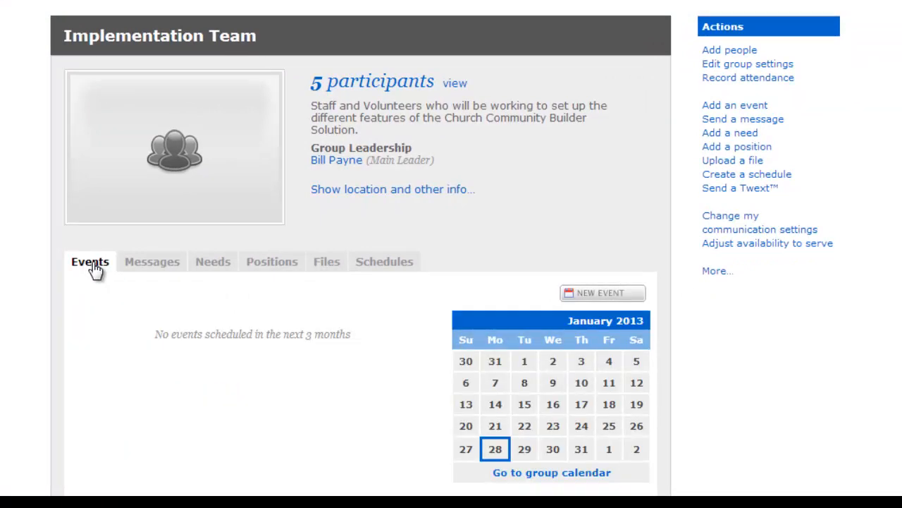
{"action": "left_click", "coordinate": [600, 299]}
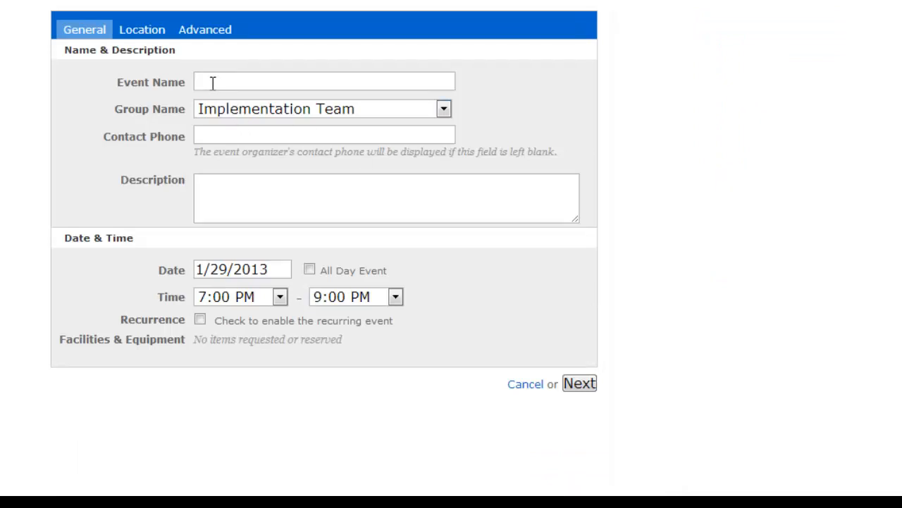
{"action": "type", "text": "Test Event"}
{"action": "left_click", "coordinate": [214, 134]}
{"action": "left_click", "coordinate": [227, 197]}
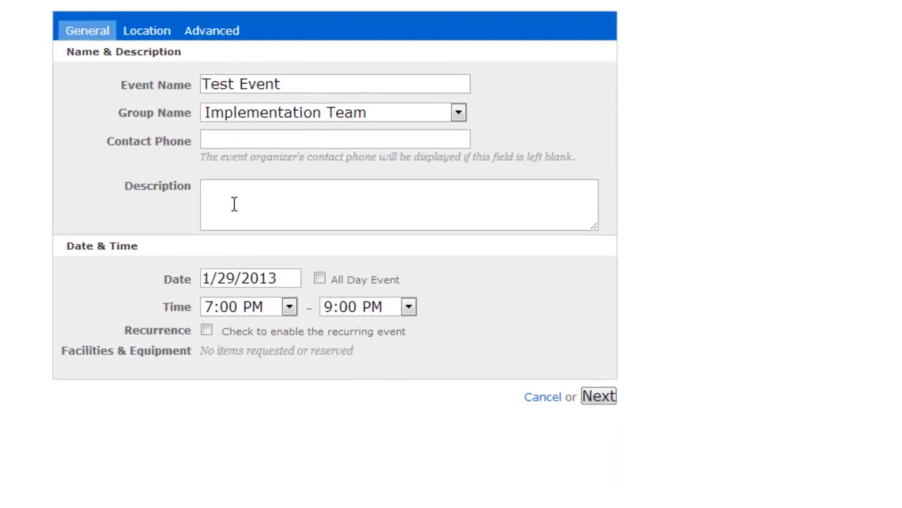
{"action": "type", "text": "This is a test eent"}
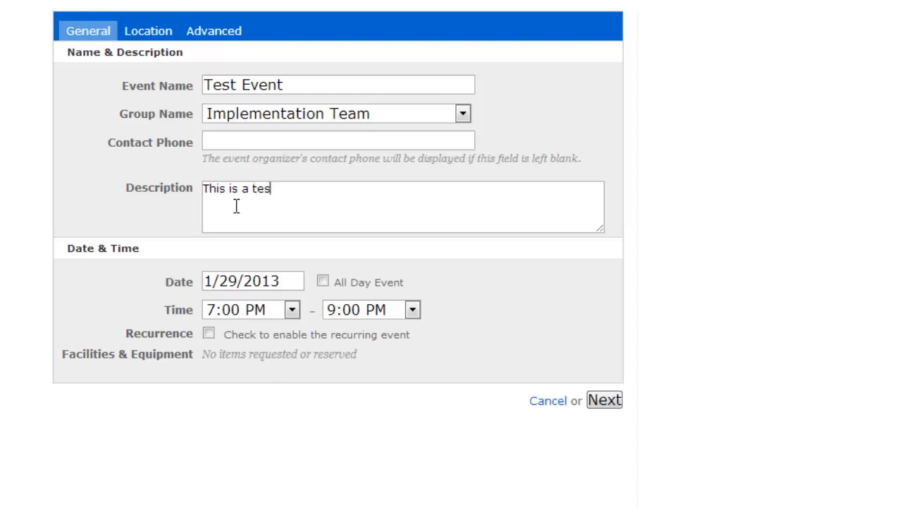
{"action": "key", "text": "BackSpace"}
{"action": "key", "text": "BackSpace"}
{"action": "key", "text": "BackSpace"}
{"action": "type", "text": "vent."}
Set the event date to 02/06/2013
{"action": "left_click", "coordinate": [261, 280]}
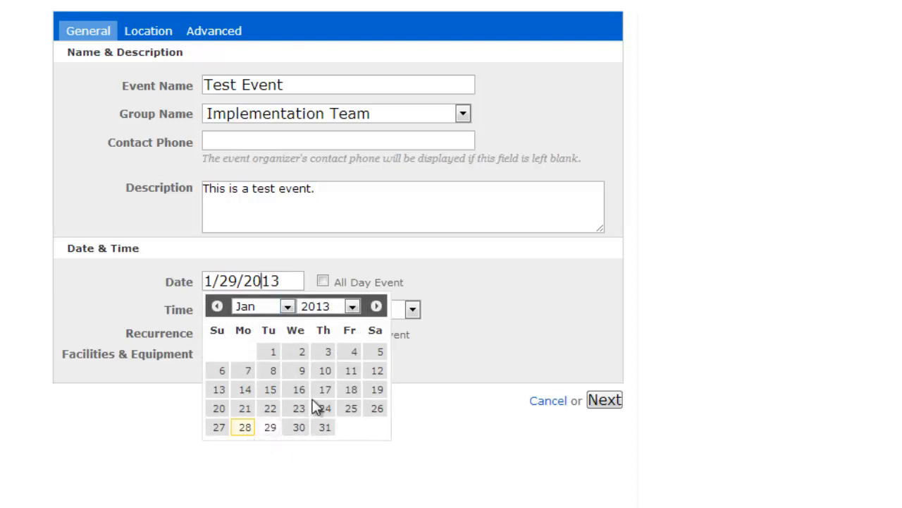
{"action": "left_click", "coordinate": [285, 308]}
{"action": "left_click", "coordinate": [261, 355]}
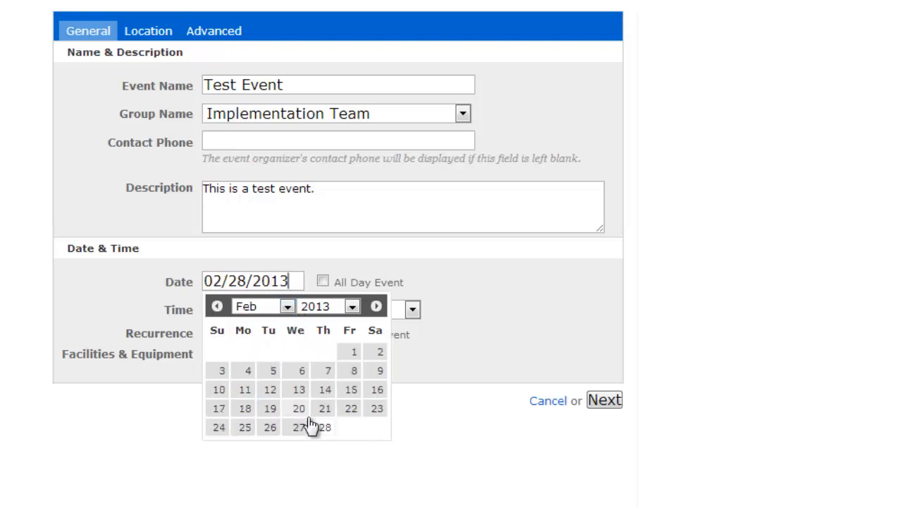
{"action": "left_click", "coordinate": [298, 372]}
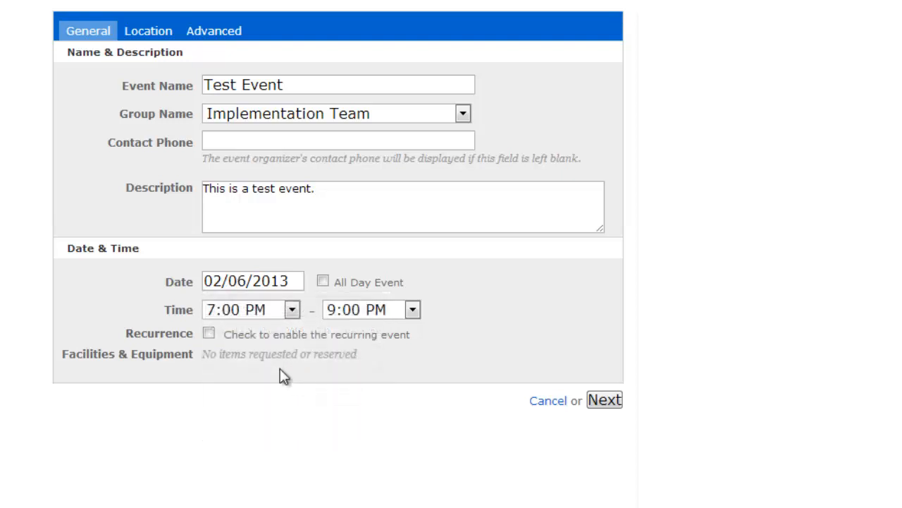
Set the event time from 3:00 PM to 4:00 PM
{"action": "left_click", "coordinate": [291, 310]}
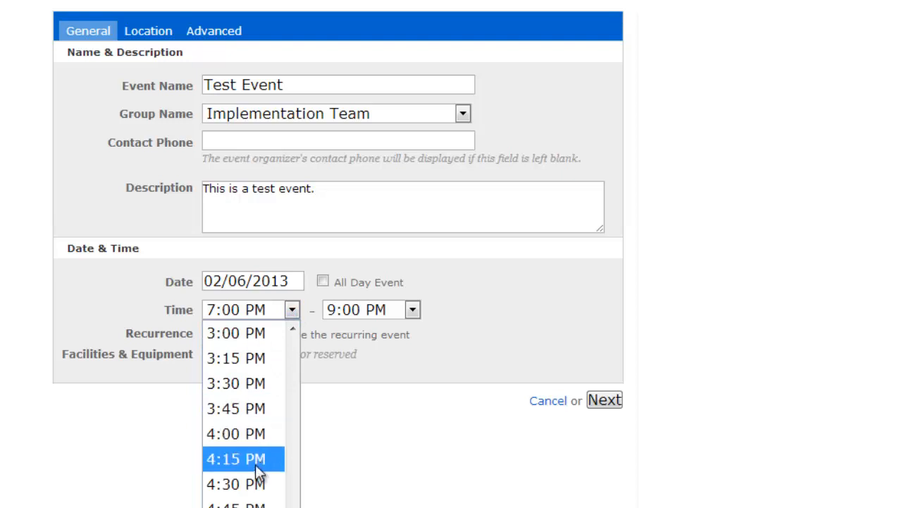
{"action": "left_click", "coordinate": [251, 336]}
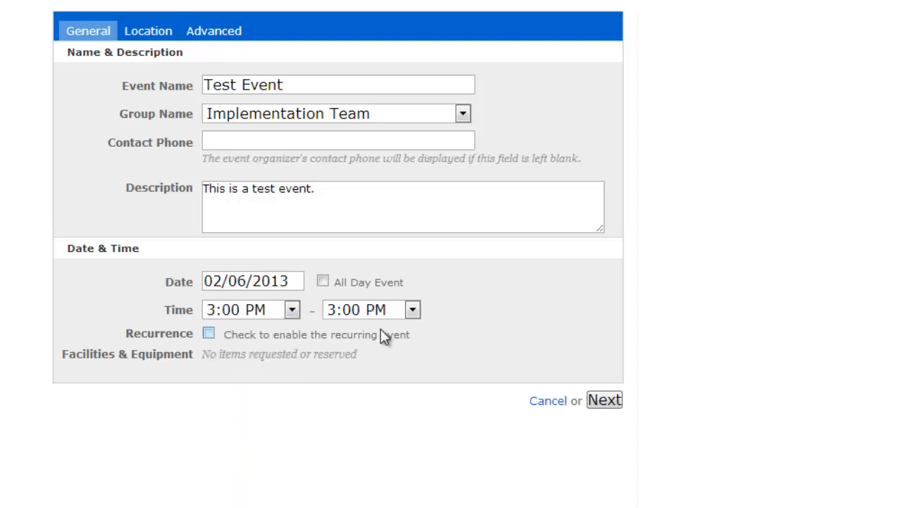
{"action": "left_click", "coordinate": [413, 311]}
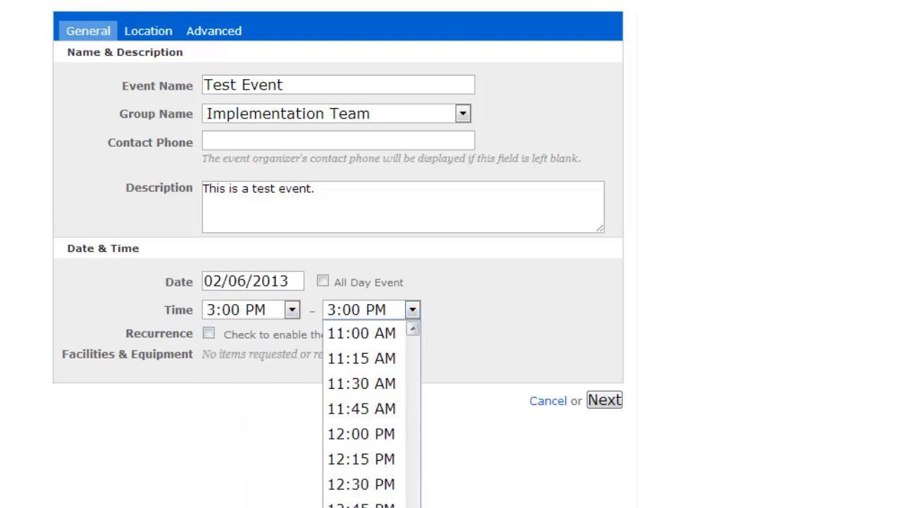
{"action": "scroll", "coordinate": [374, 483], "scroll_direction": "down", "scroll_amount": 1}
{"action": "scroll", "coordinate": [371, 416], "scroll_direction": "down", "scroll_amount": 2}
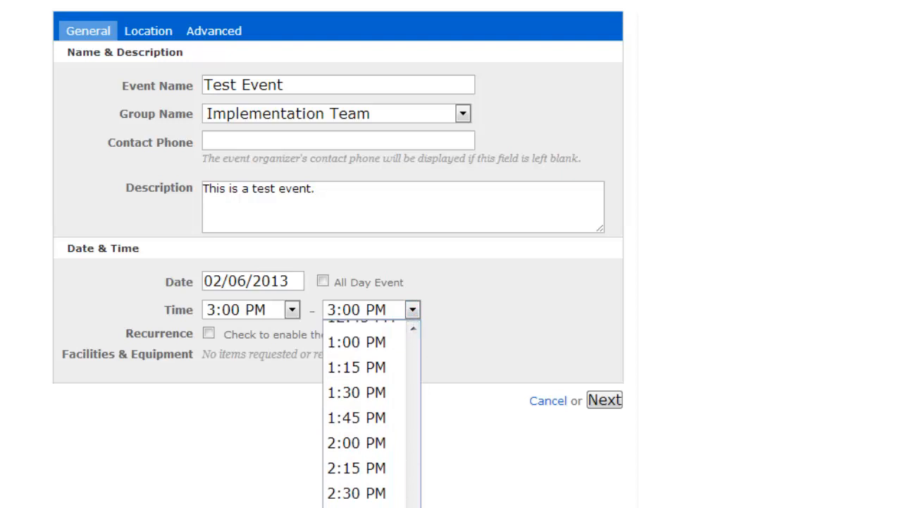
{"action": "left_click", "coordinate": [366, 505]}
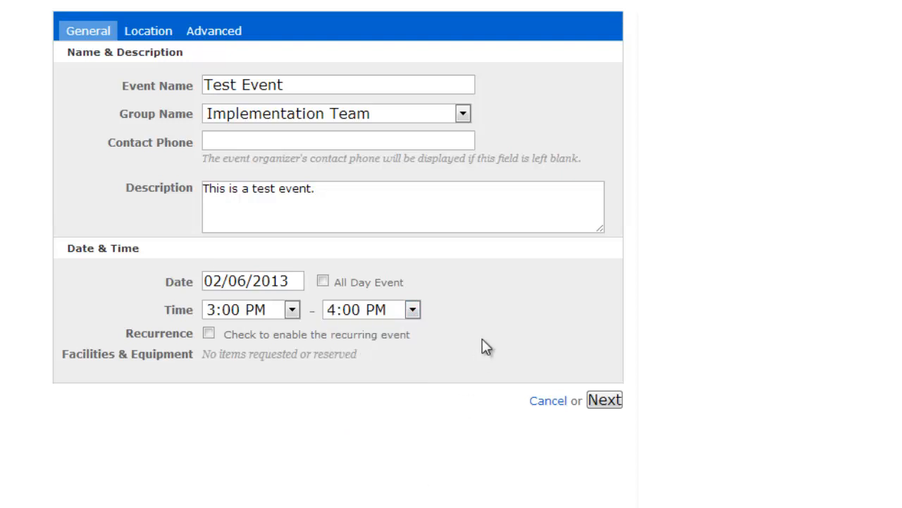
Enable recurrence for the event and look at the options for when it ends
{"action": "left_click", "coordinate": [209, 335]}
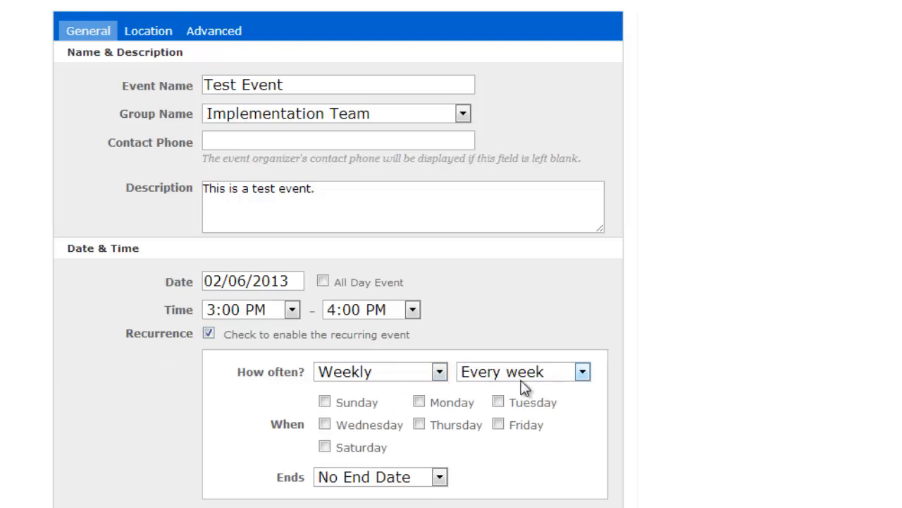
{"action": "left_click", "coordinate": [438, 477]}
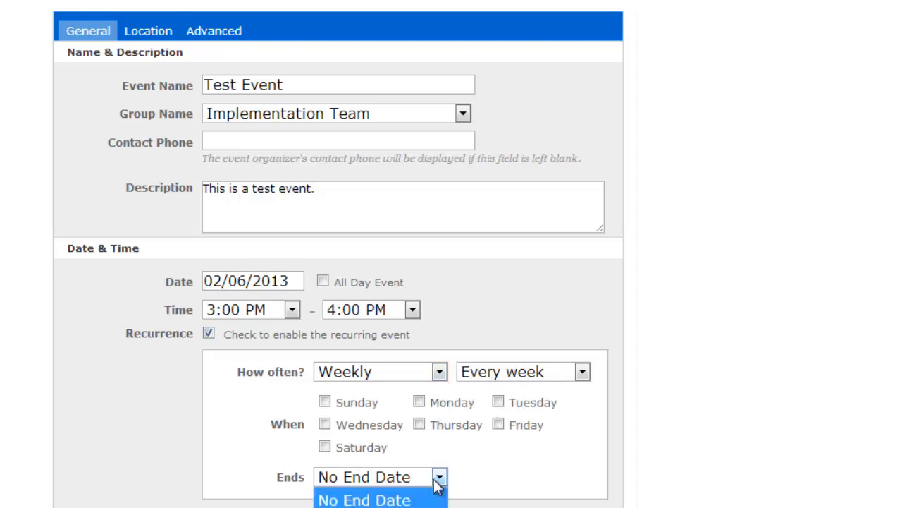
{"action": "left_click", "coordinate": [439, 479]}
{"action": "left_click", "coordinate": [439, 478]}
{"action": "left_click", "coordinate": [483, 486]}
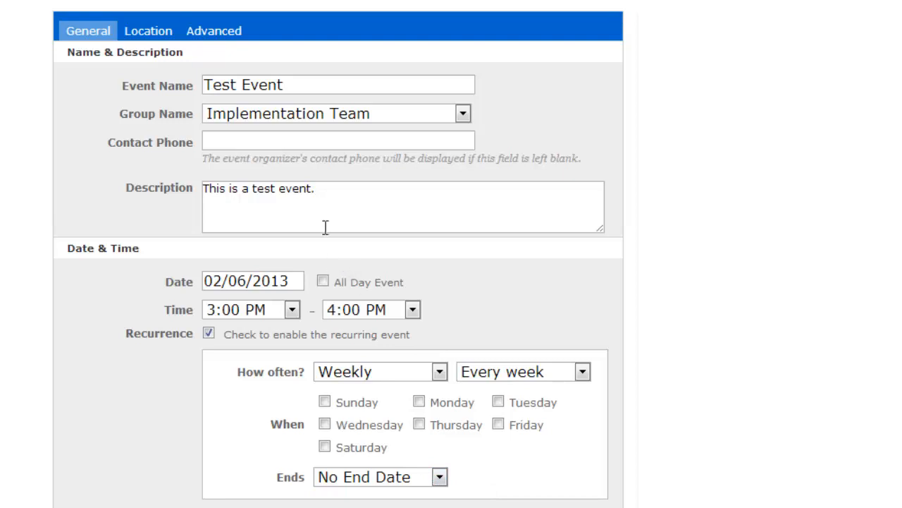
Enter "Church Modular" as the name of the event location
{"action": "left_click", "coordinate": [148, 37]}
{"action": "left_click", "coordinate": [234, 85]}
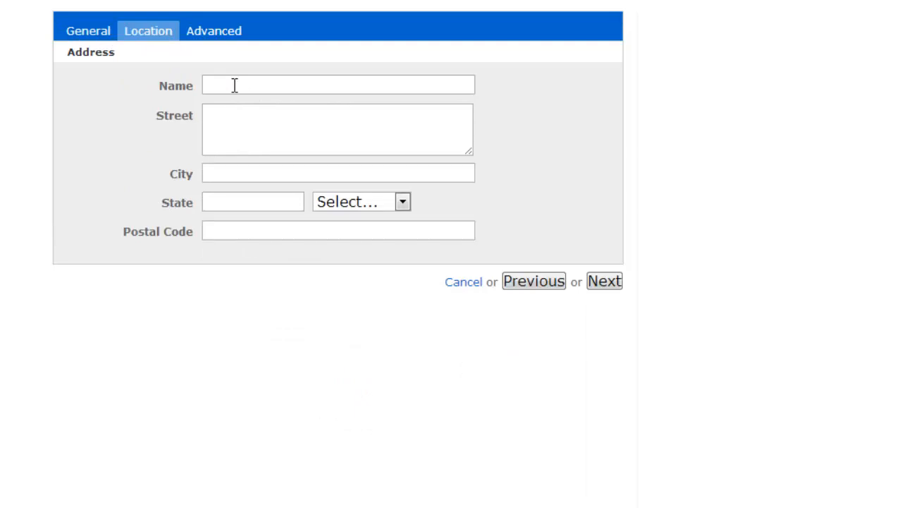
{"action": "type", "text": "Church Modular"}
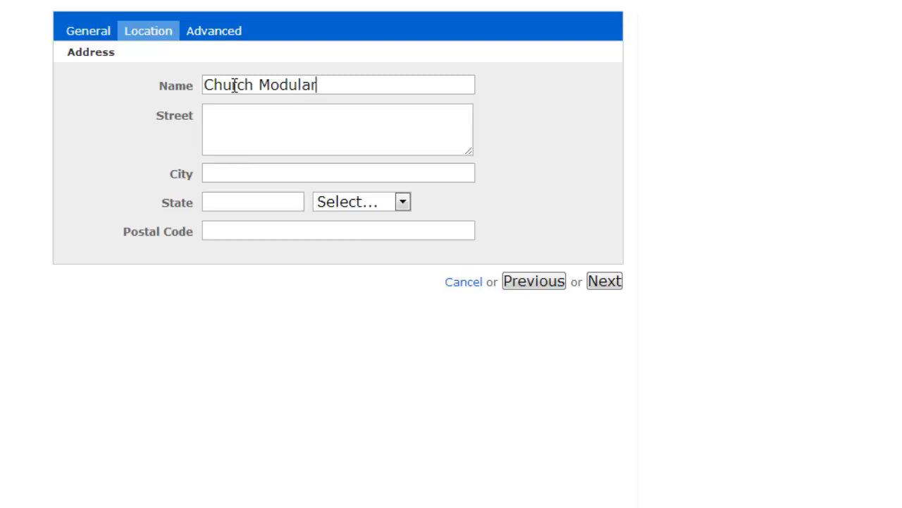
{"action": "left_click", "coordinate": [236, 115]}
Show the Open To All event on the church-wide calendar and save it, continuing to adding guests
{"action": "left_click", "coordinate": [221, 35]}
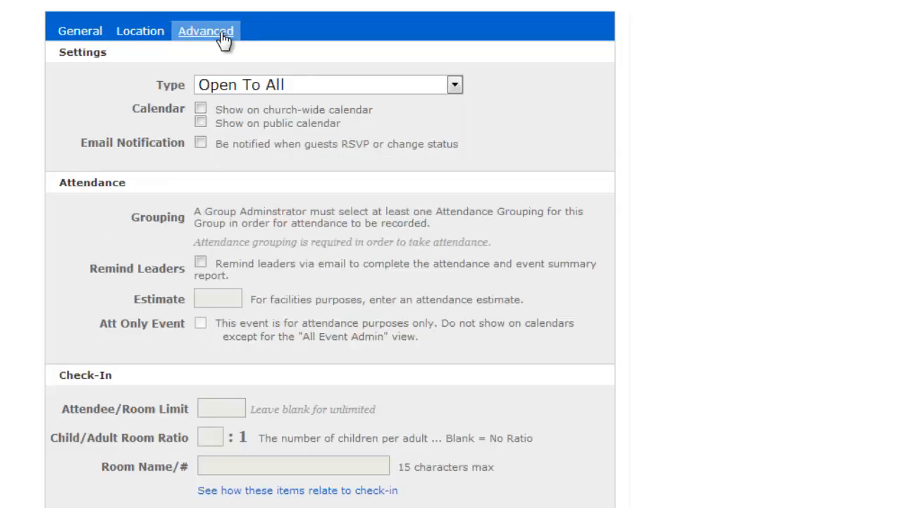
{"action": "left_click", "coordinate": [303, 87]}
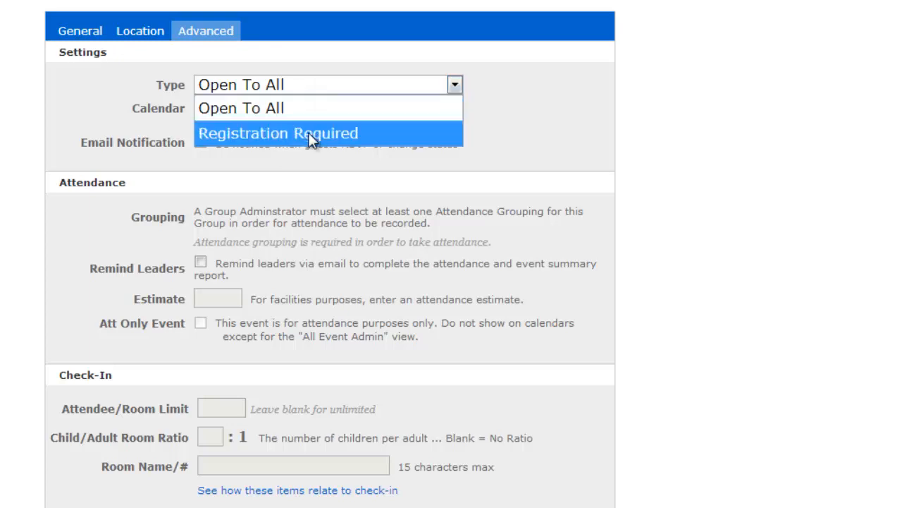
{"action": "left_click", "coordinate": [305, 85]}
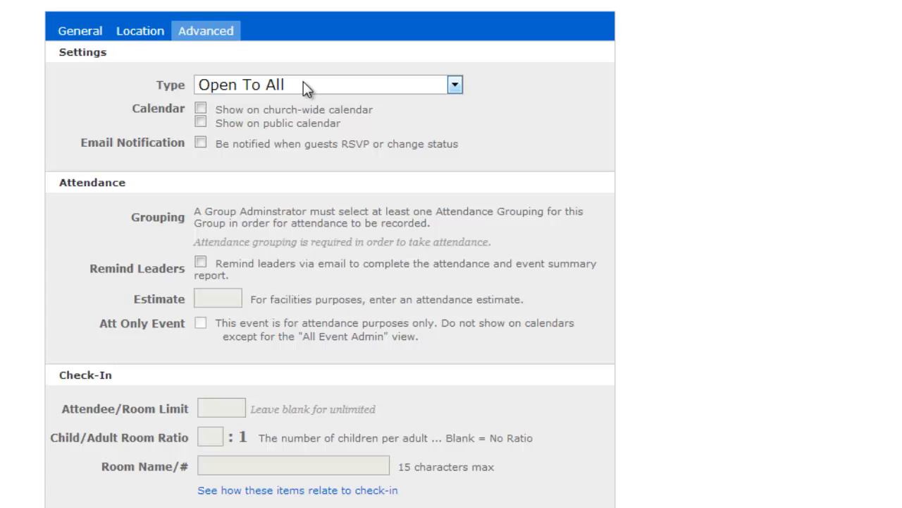
{"action": "left_click", "coordinate": [202, 108]}
{"action": "left_click", "coordinate": [203, 122]}
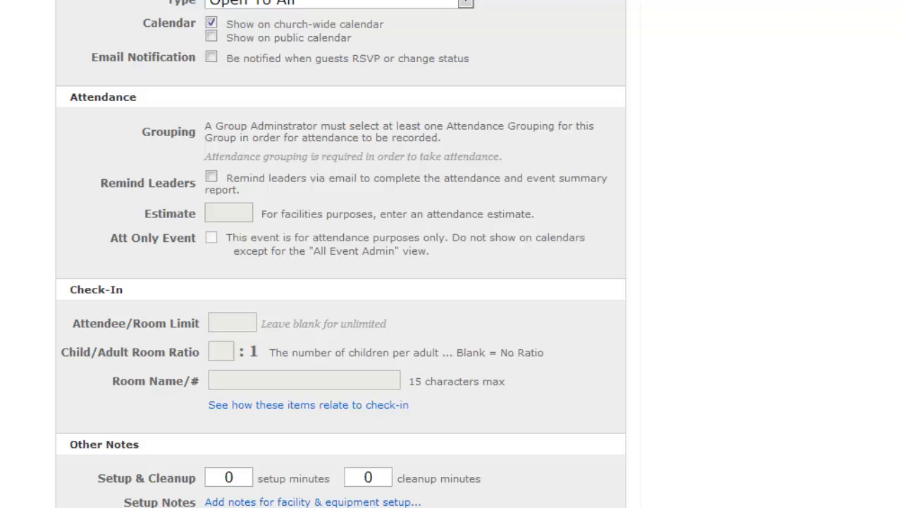
{"action": "scroll", "coordinate": [341, 253], "scroll_direction": "down", "scroll_amount": 1}
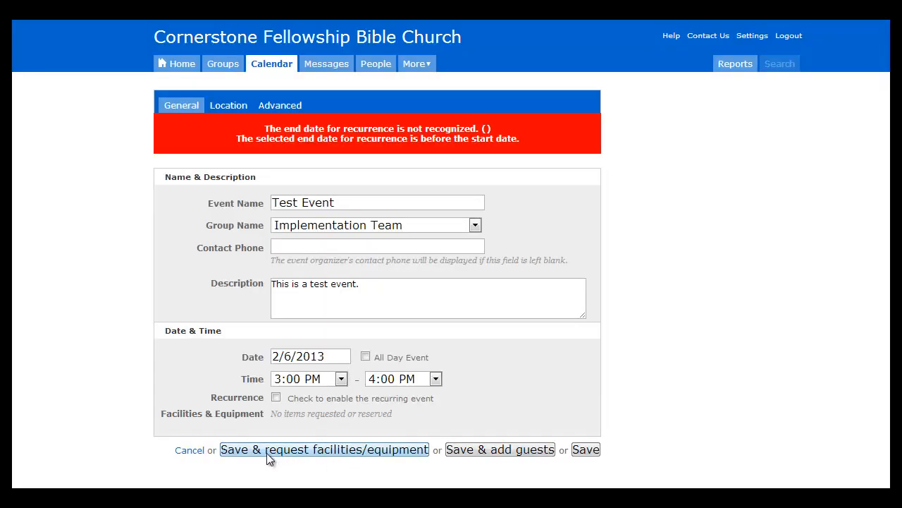
{"action": "left_click", "coordinate": [499, 453]}
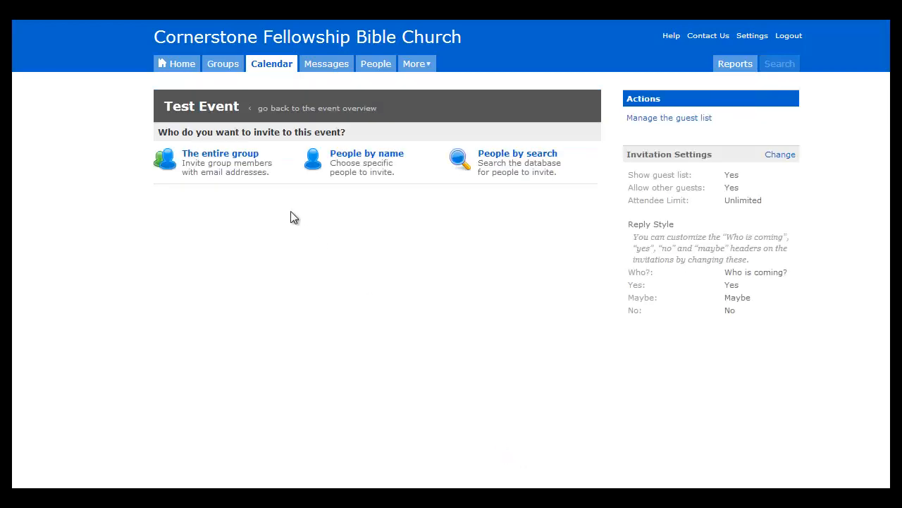
Draft an email invitation to everyone in the group with placeholder message text, and discard it without sending
{"action": "left_click", "coordinate": [306, 200]}
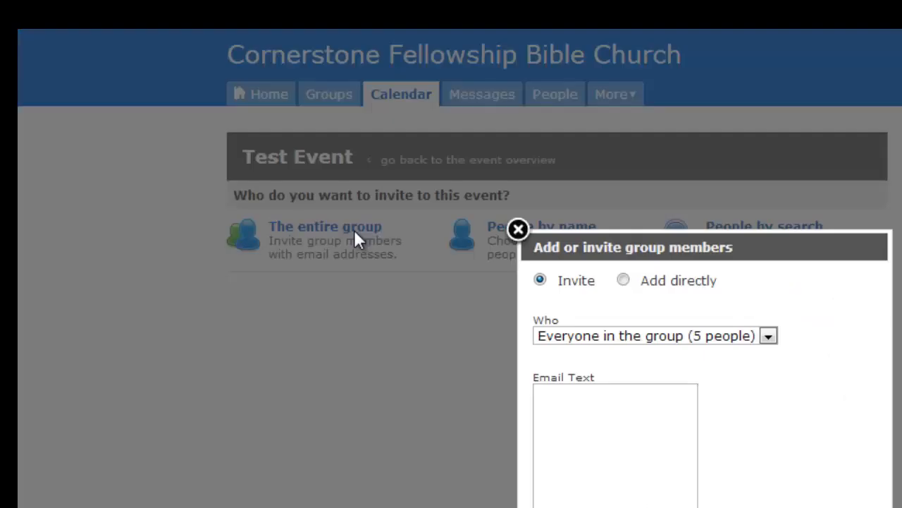
{"action": "left_click", "coordinate": [624, 281]}
{"action": "left_click", "coordinate": [541, 281]}
{"action": "left_click", "coordinate": [569, 397]}
{"action": "type", "text": "dssdlkfjlsdkfl lkklsdfjdslk lskdkldsf jls lkdsf l"}
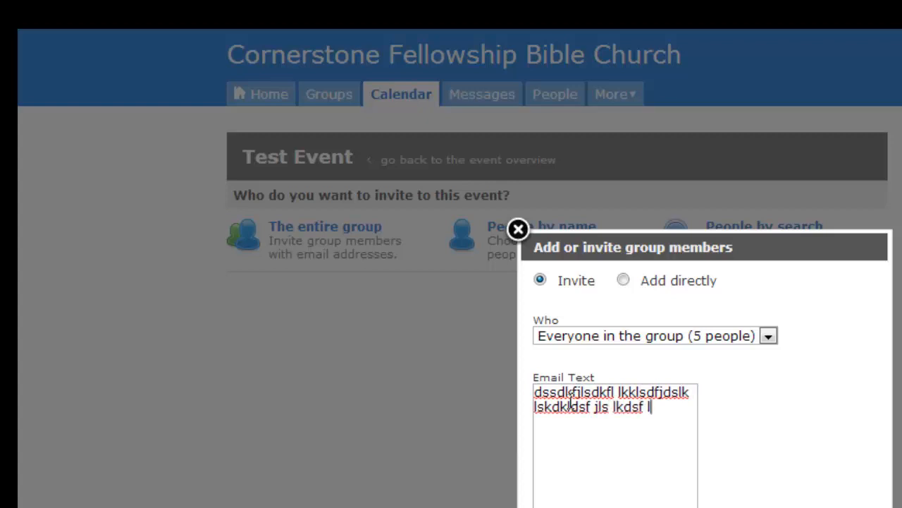
{"action": "left_click", "coordinate": [519, 230]}
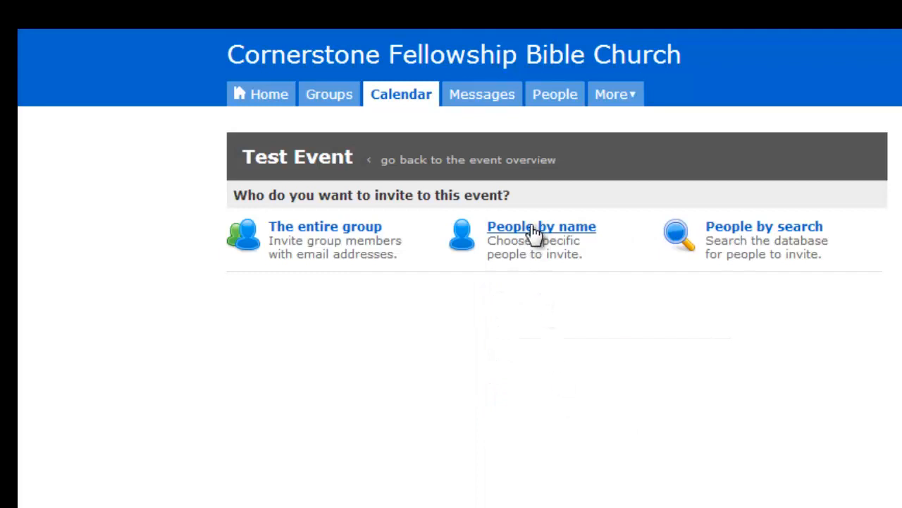
Try inviting a specific person to the event by name, and close the invitation without sending it
{"action": "left_click", "coordinate": [534, 233]}
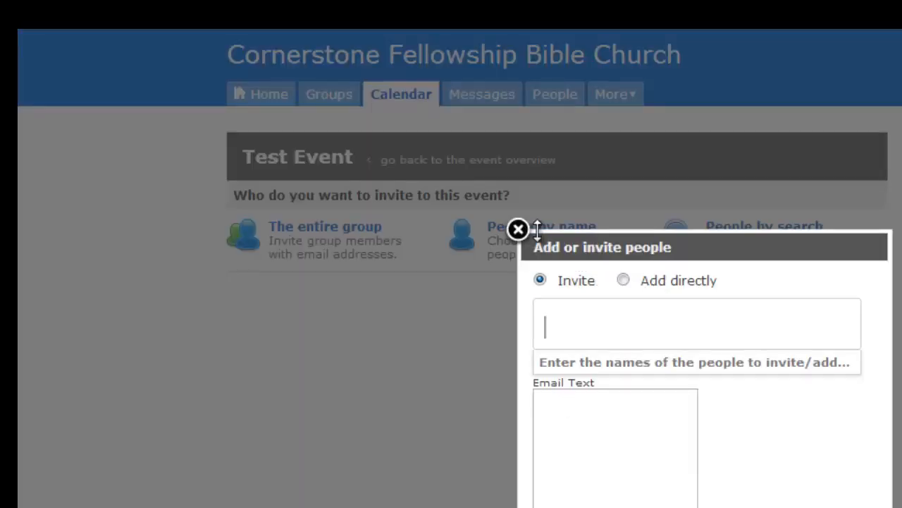
{"action": "type", "text": "i"}
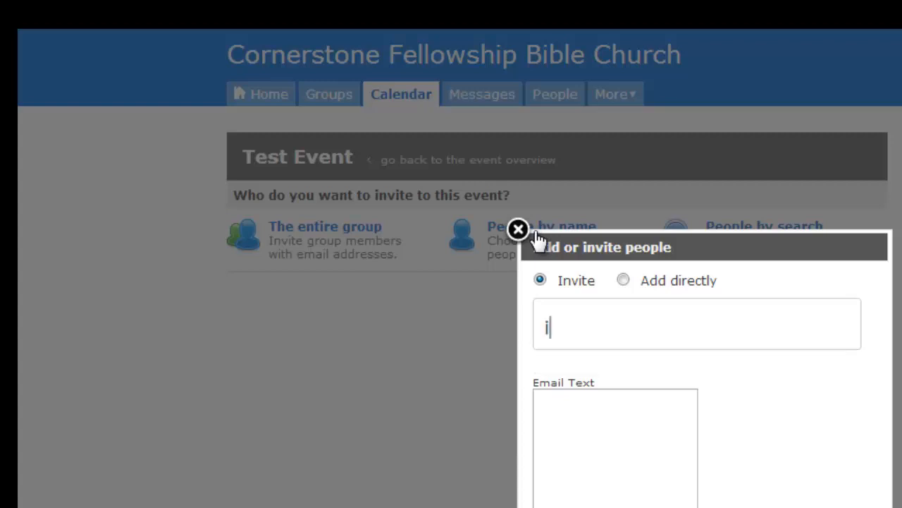
{"action": "type", "text": "b"}
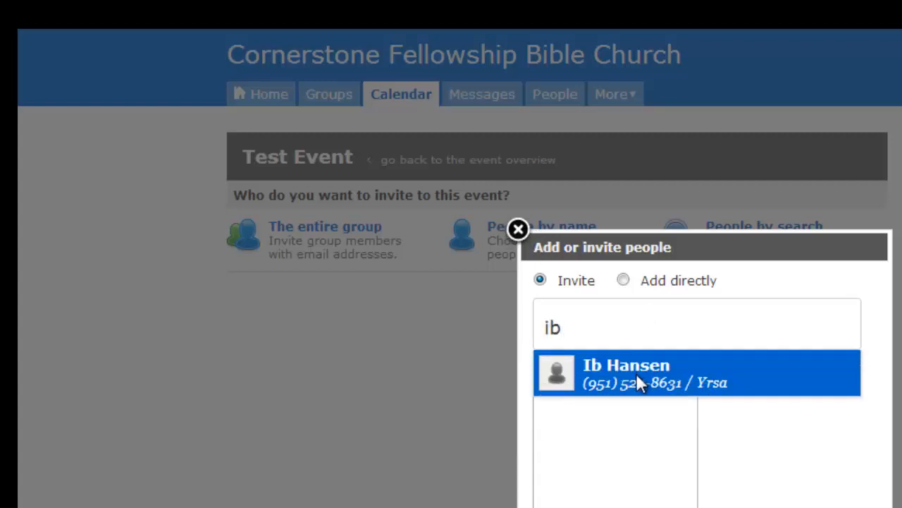
{"action": "left_click", "coordinate": [636, 374]}
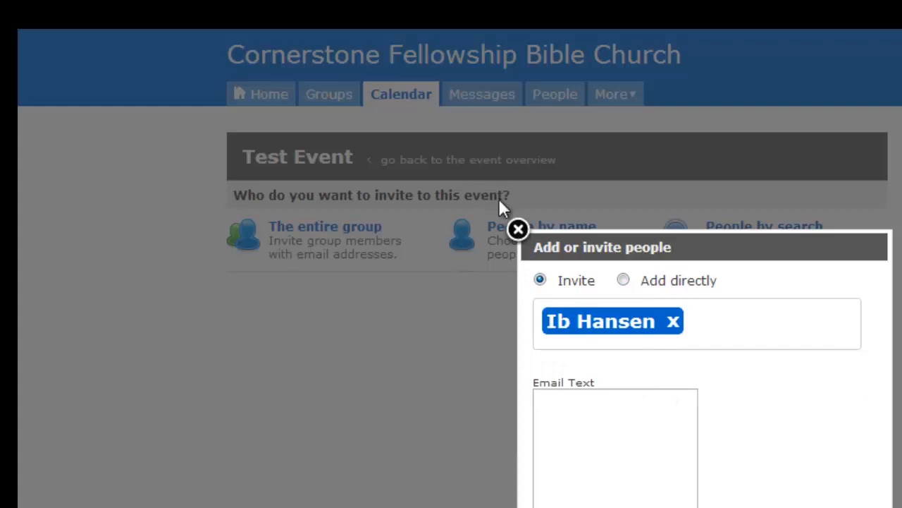
{"action": "left_click", "coordinate": [518, 229]}
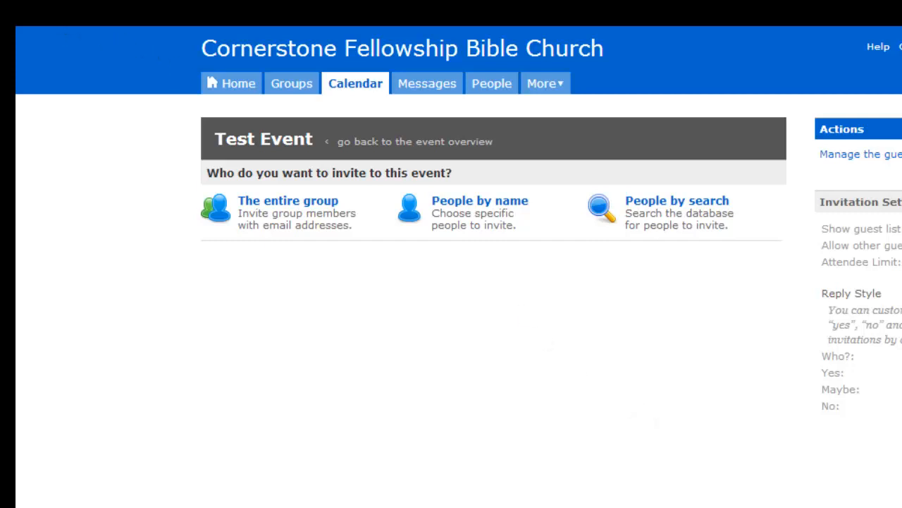
Add everyone in the group directly to the event instead of sending them an invitation
{"action": "key", "text": "alt+Left"}
{"action": "key", "text": "alt+Right"}
{"action": "left_click", "coordinate": [296, 206]}
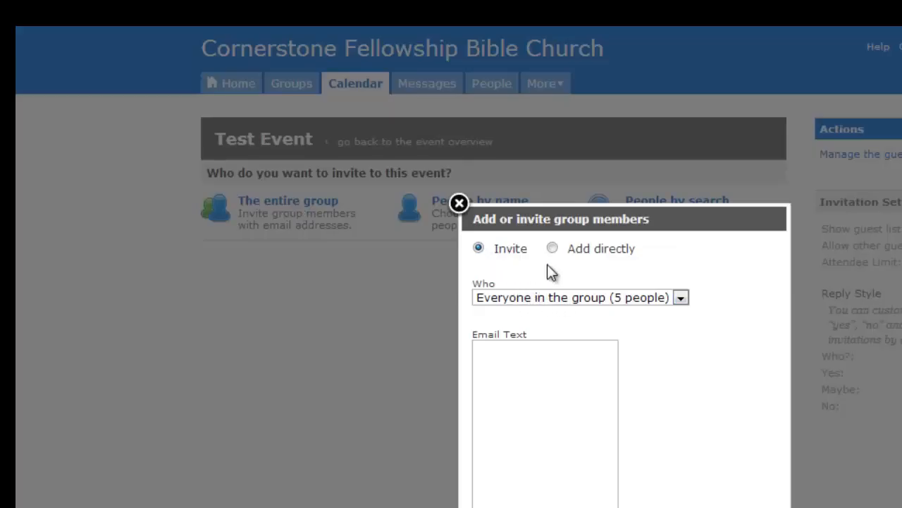
{"action": "left_click", "coordinate": [553, 248]}
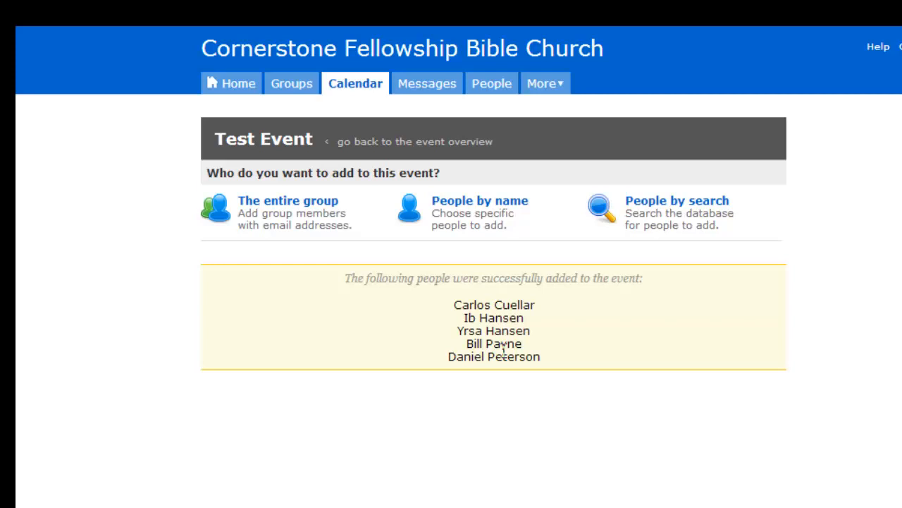
Find Test Event on February 6 in the February 2013 calendar and open its full details
{"action": "left_click", "coordinate": [362, 89]}
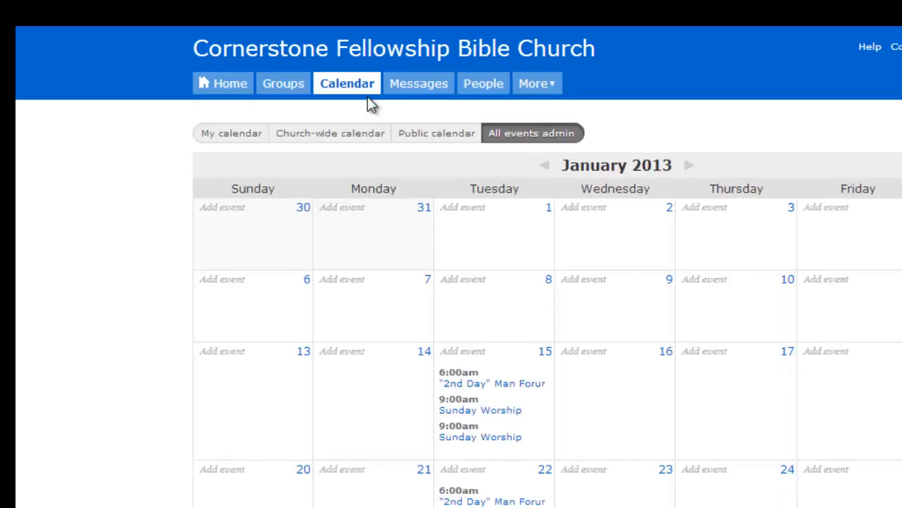
{"action": "left_click", "coordinate": [689, 166]}
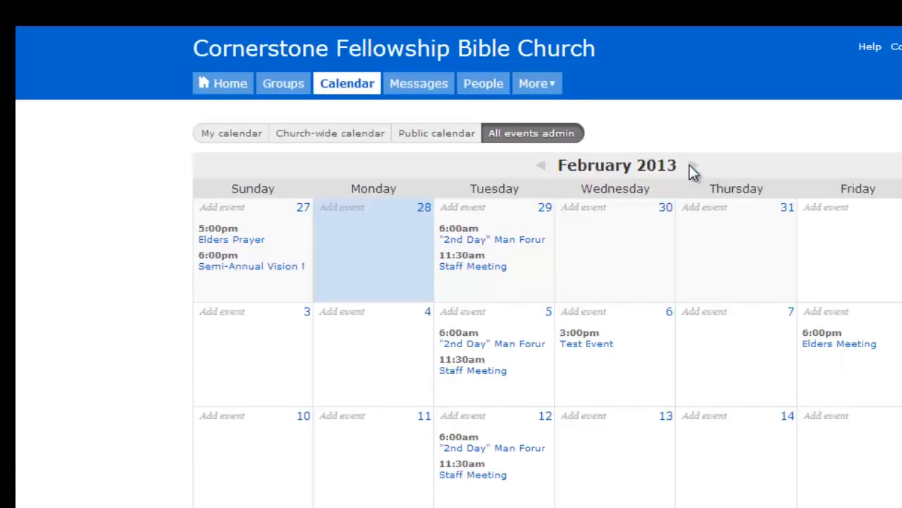
{"action": "left_click", "coordinate": [588, 345]}
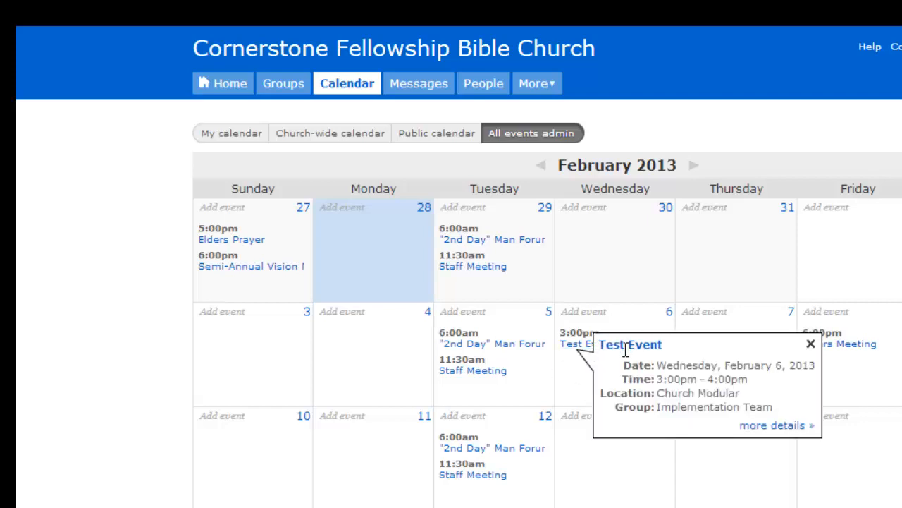
{"action": "left_click", "coordinate": [769, 425]}
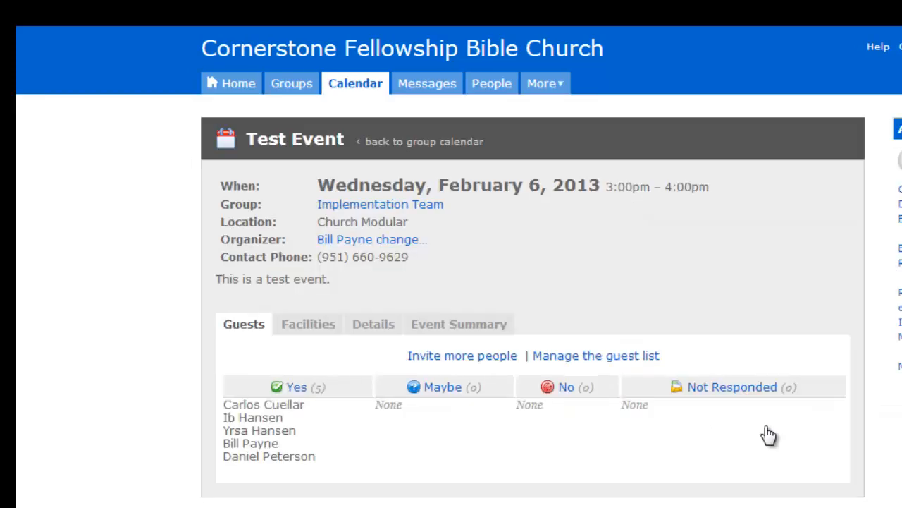